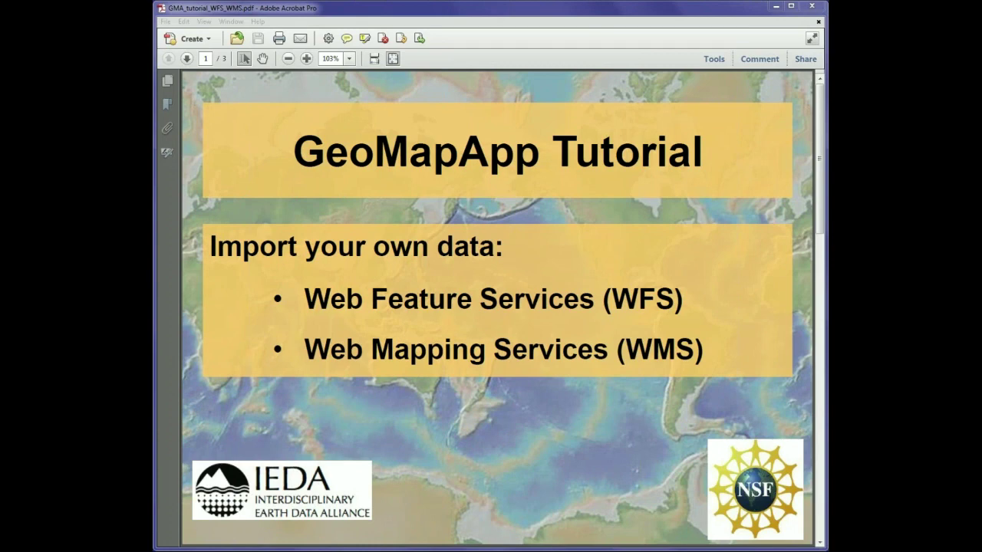
Step: Advance the tutorial PDF to slide 2 and highlight the entire Web Feature Services GetCapabilities URL
key(Page_Down)
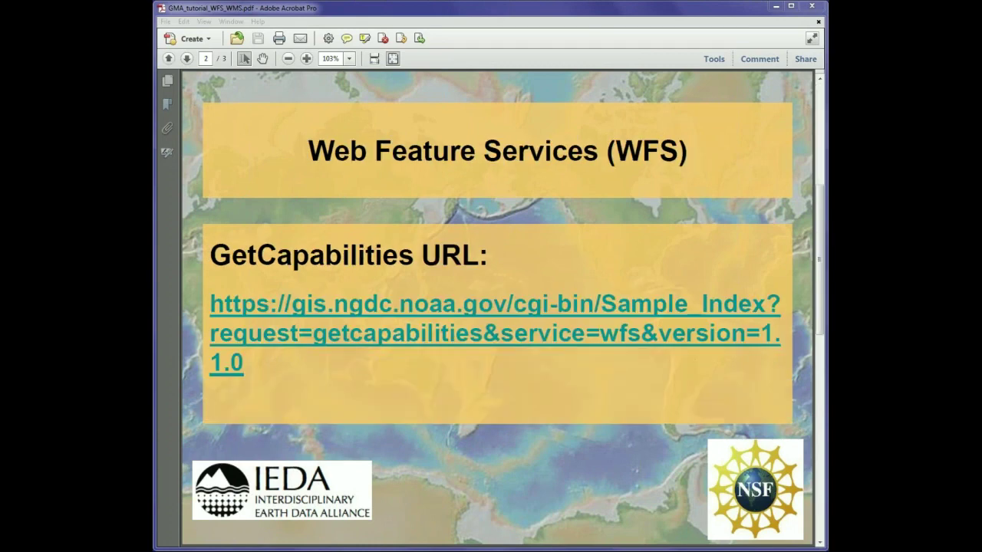
double_click(328, 262)
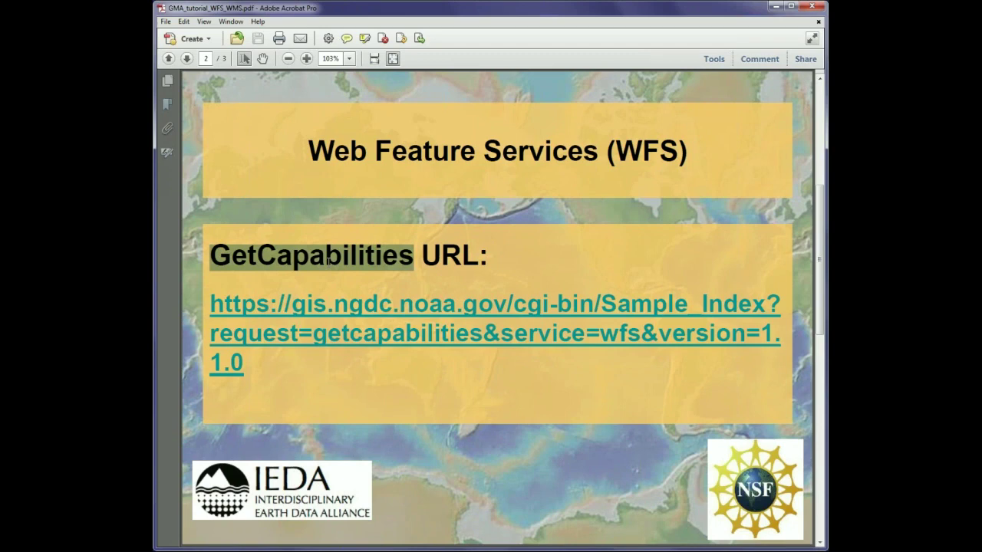
drag(210, 305, 244, 369)
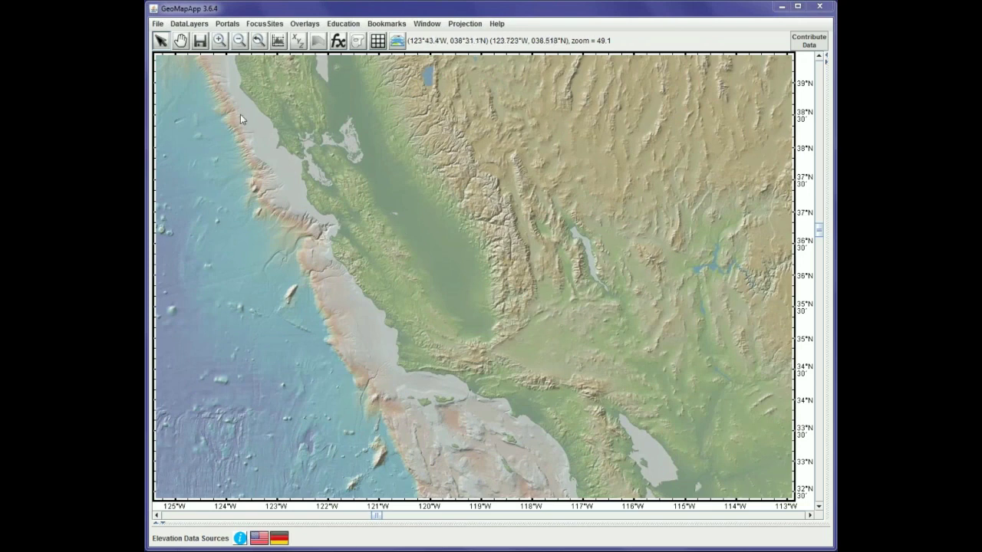
Step: Paste the NOAA Sample_Index GetCapabilities URL into GeoMapApp's WFS import dialog and connect
click(158, 25)
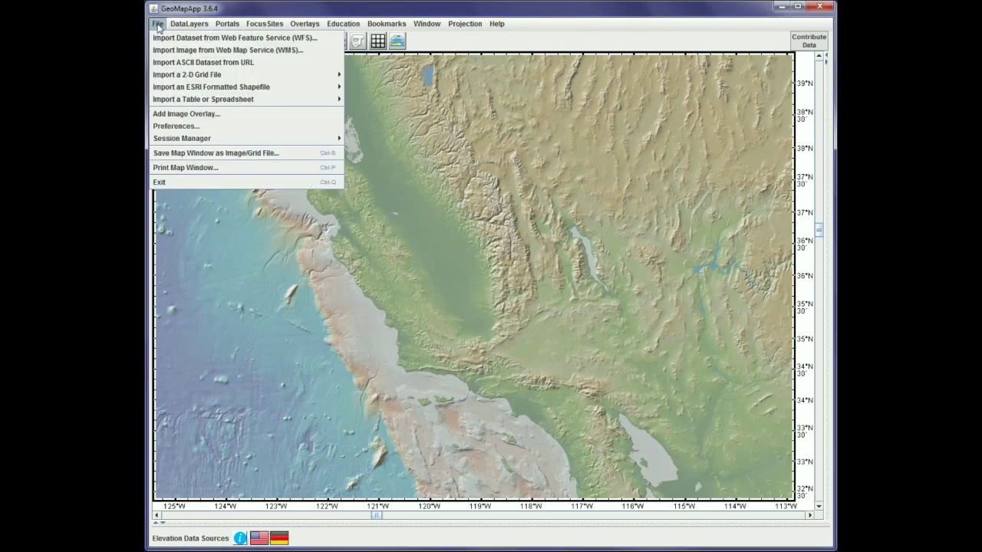
click(196, 39)
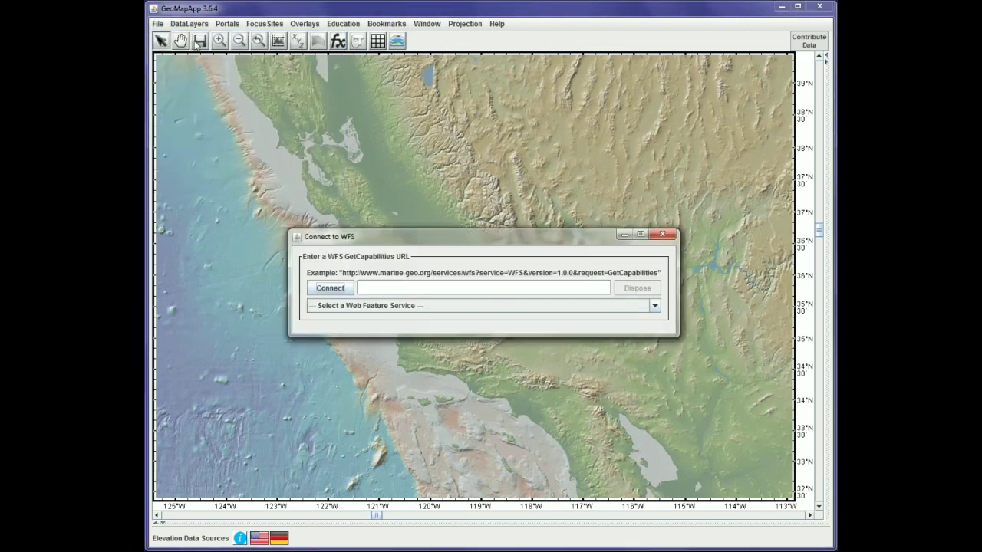
click(425, 288)
key(ctrl+v)
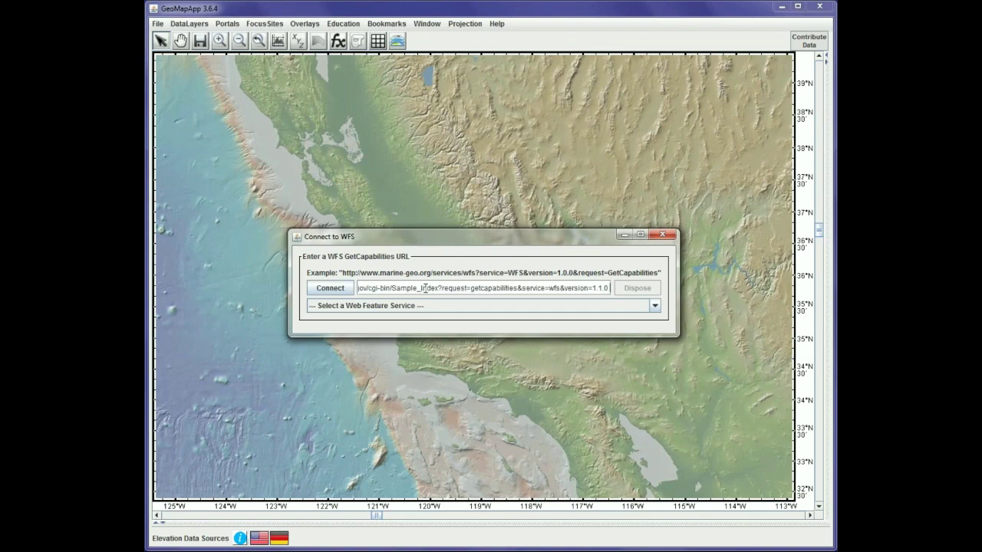
click(335, 290)
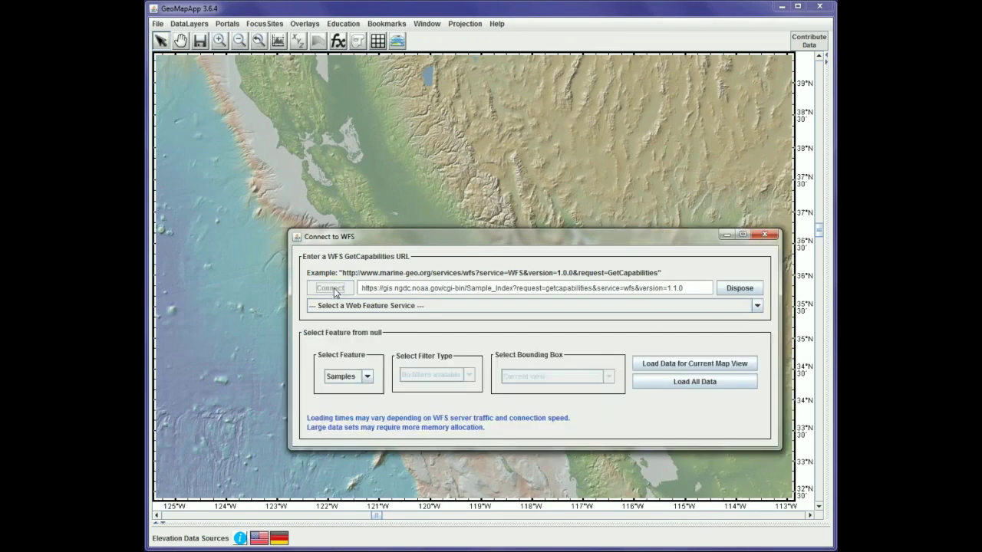
drag(451, 243, 424, 262)
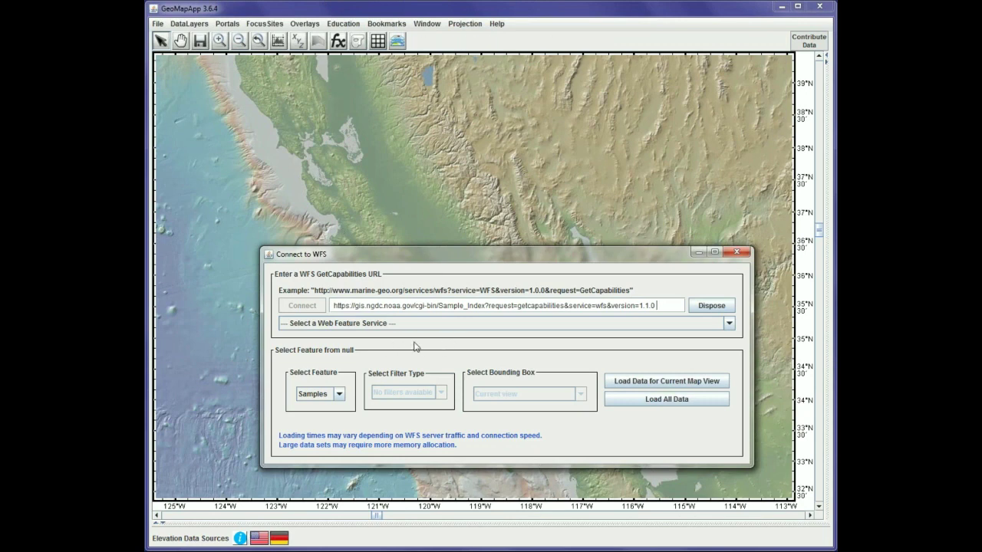
Step: Choose the SIO feature, load its samples for the current map view, and accept the data table
click(338, 393)
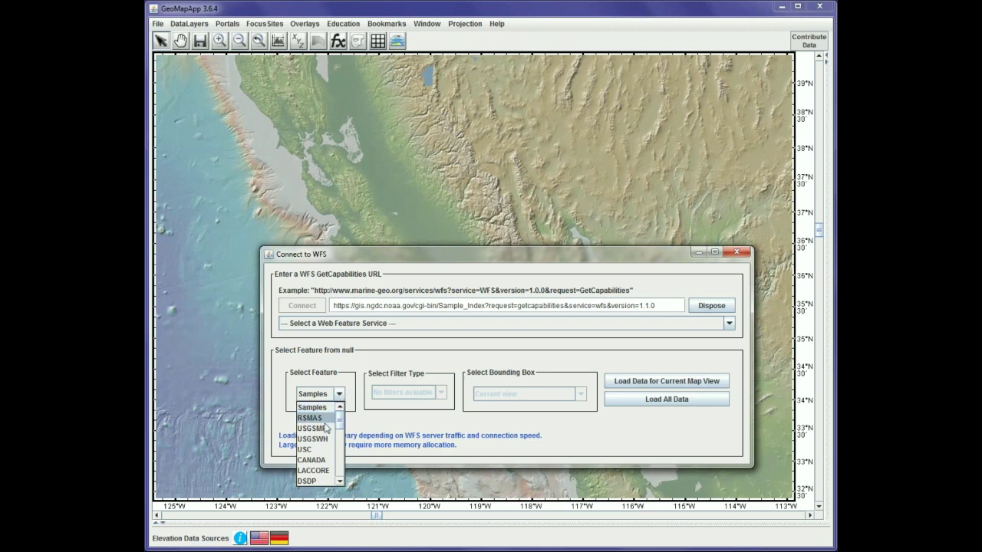
scroll(326, 464, down, 3)
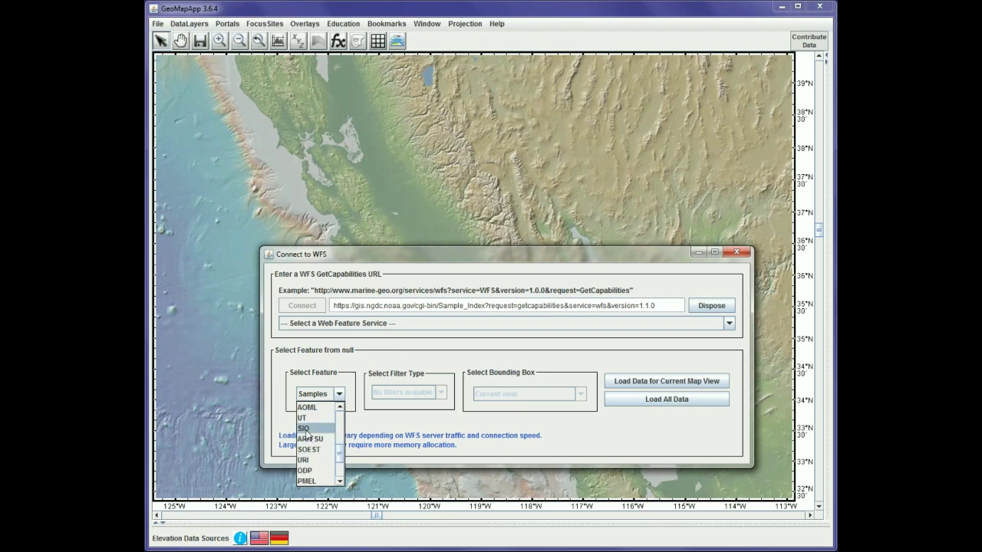
click(306, 428)
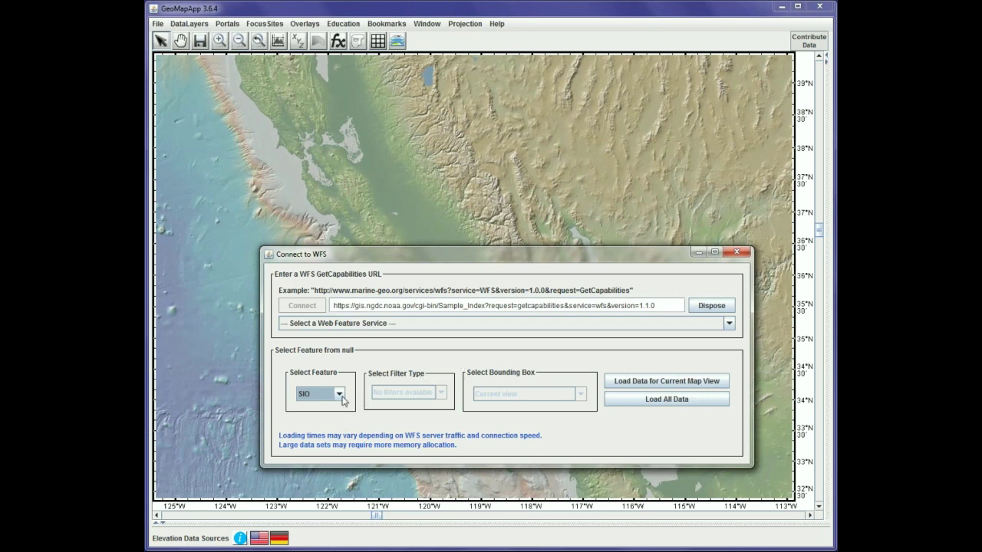
click(666, 408)
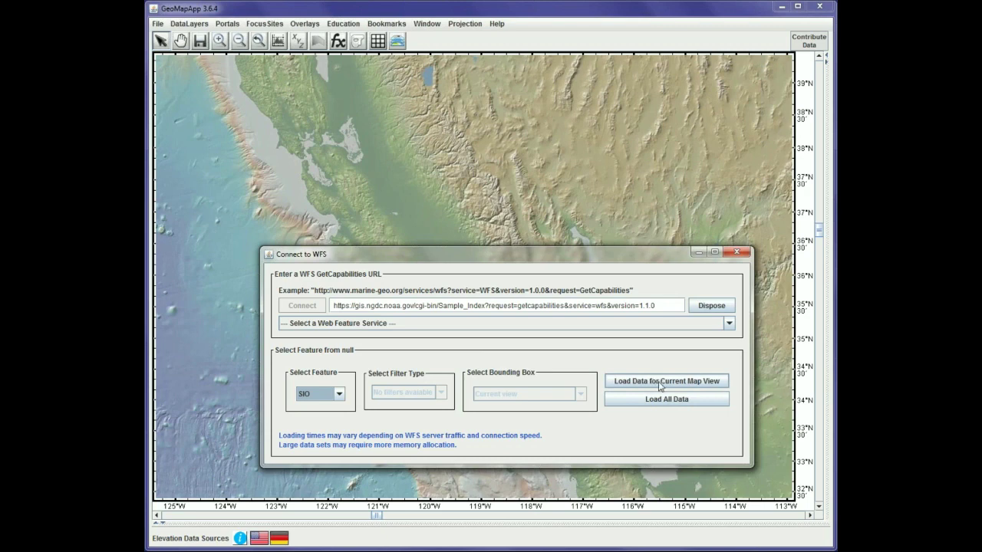
click(659, 386)
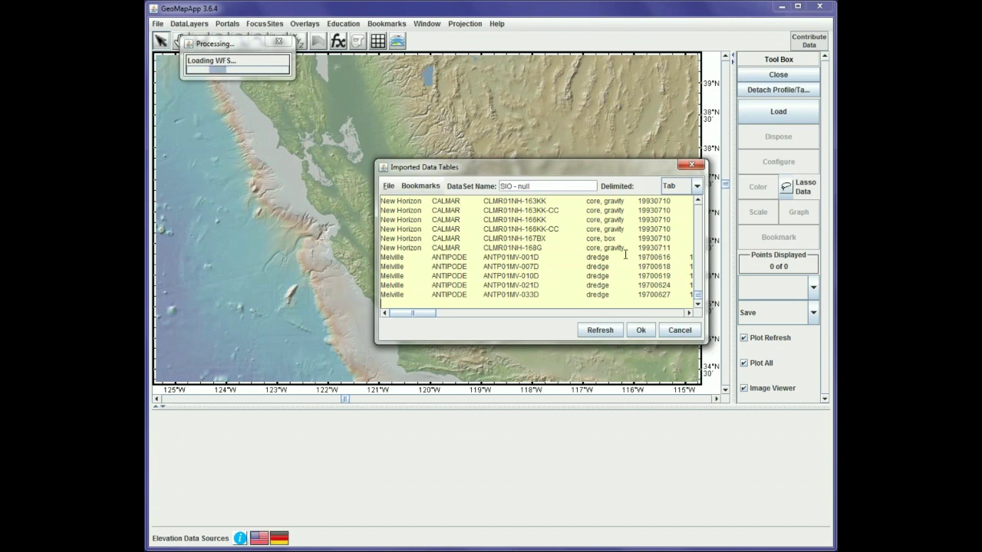
click(644, 331)
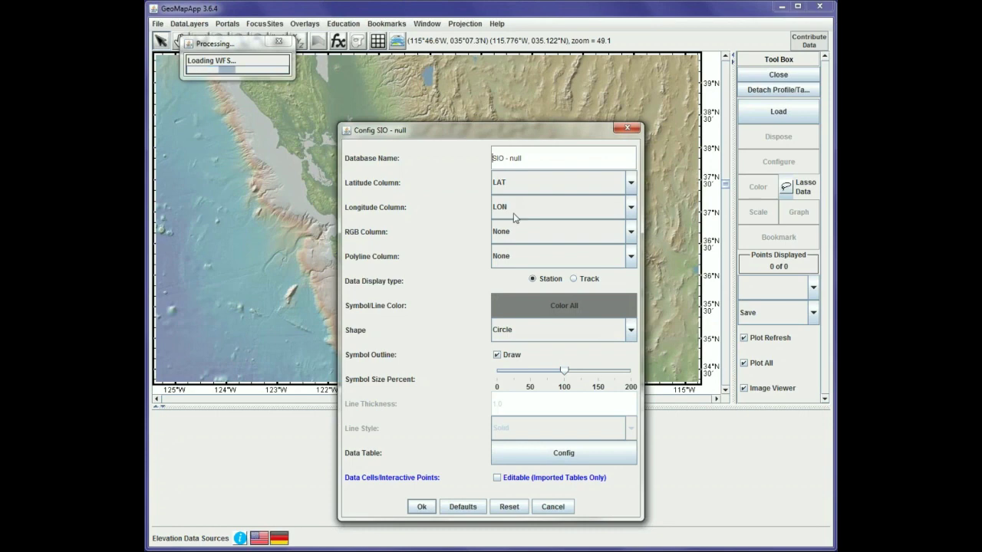
Step: Plot the SIO samples along the central California coast, showing 94 of 459 with their table
click(422, 507)
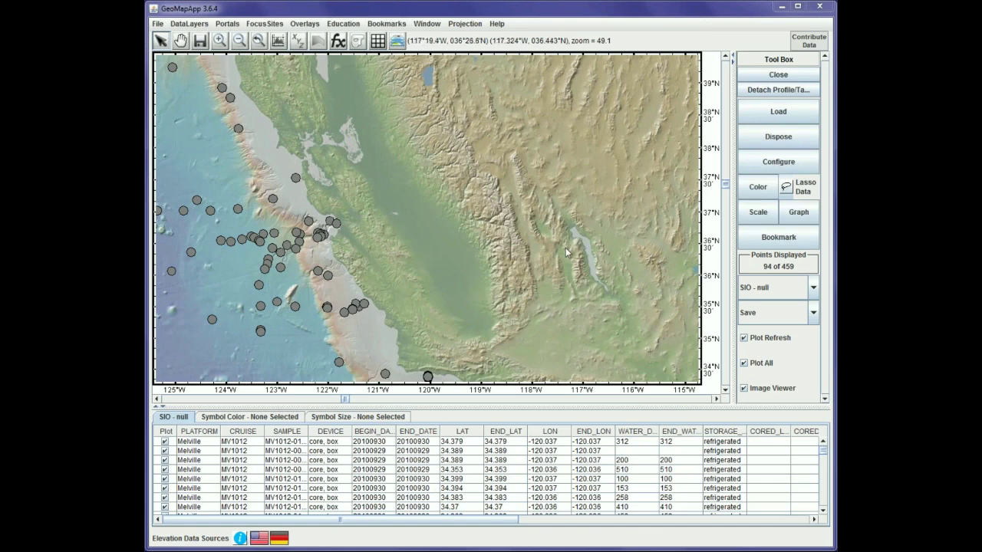
click(758, 191)
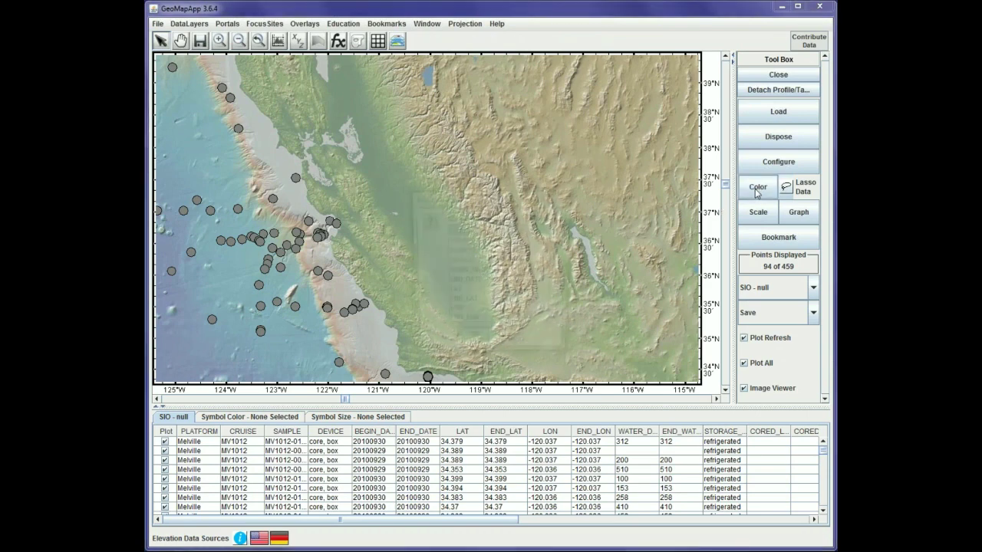
Step: Colour the SIO points by WATER_DEPTH and flip the palette so deep samples show blue
click(562, 295)
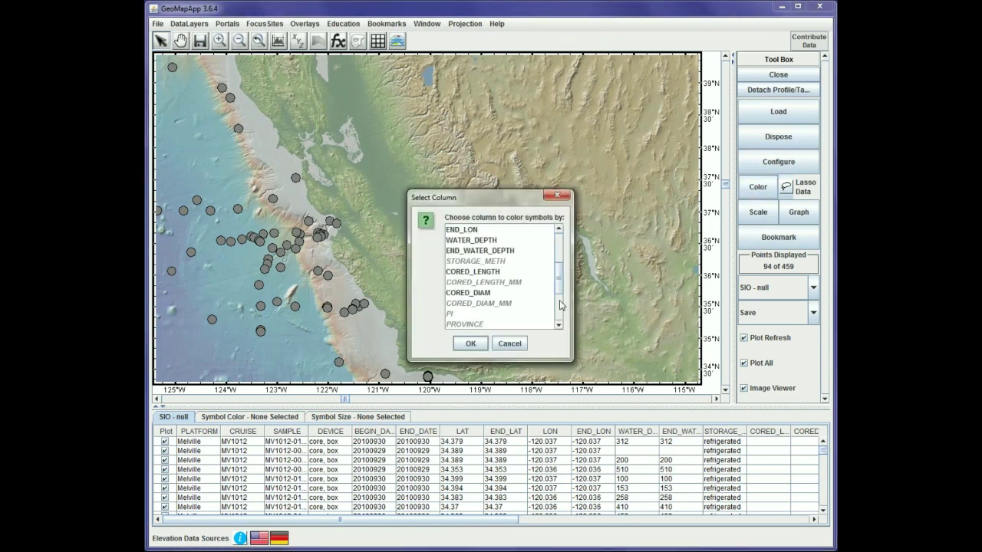
click(470, 241)
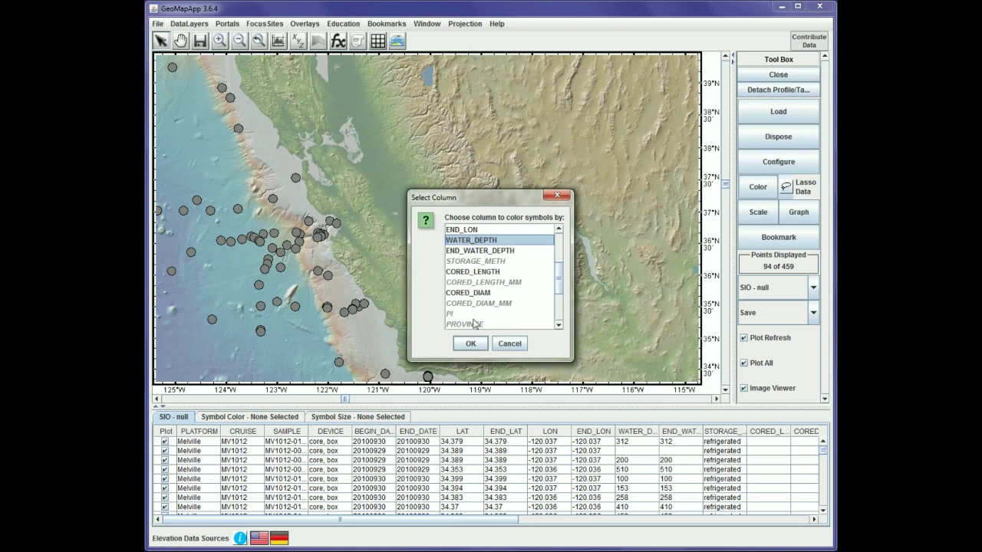
click(471, 344)
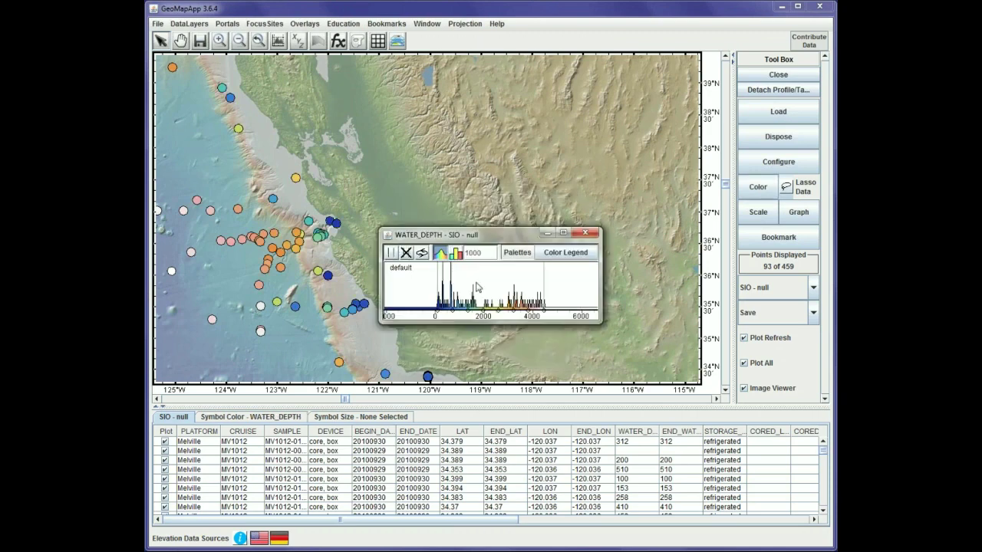
drag(485, 239, 543, 249)
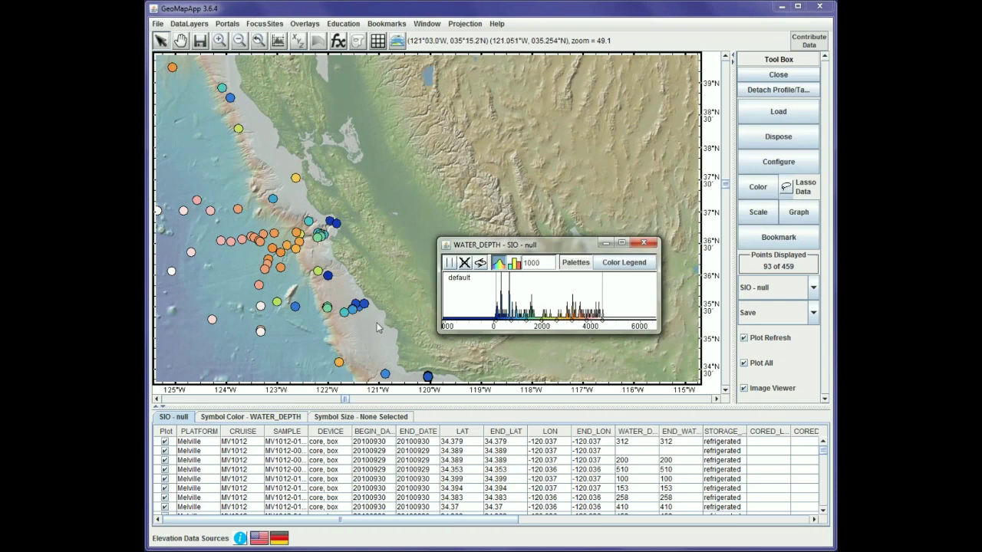
click(480, 263)
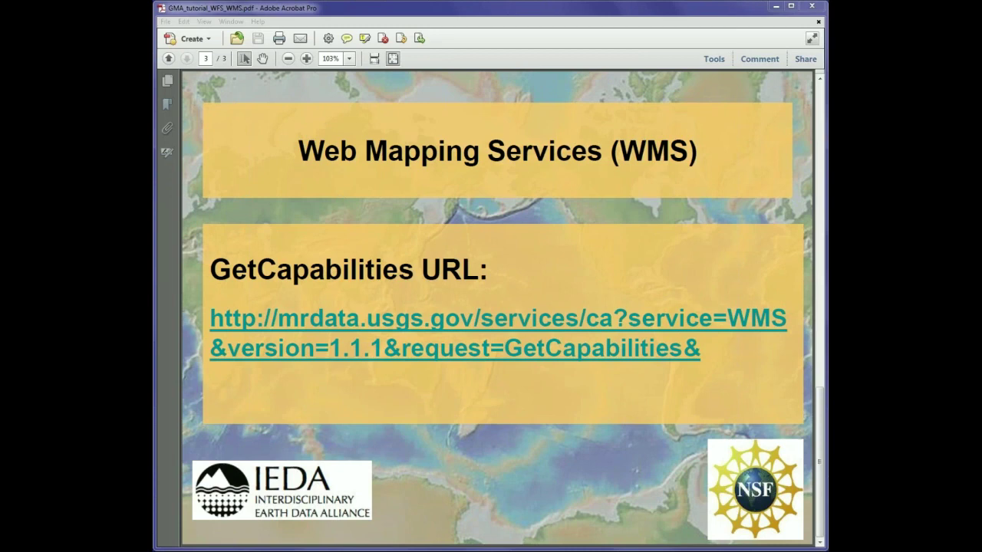
Step: Highlight the full WMS GetCapabilities URL on slide 3 of the tutorial
double_click(345, 274)
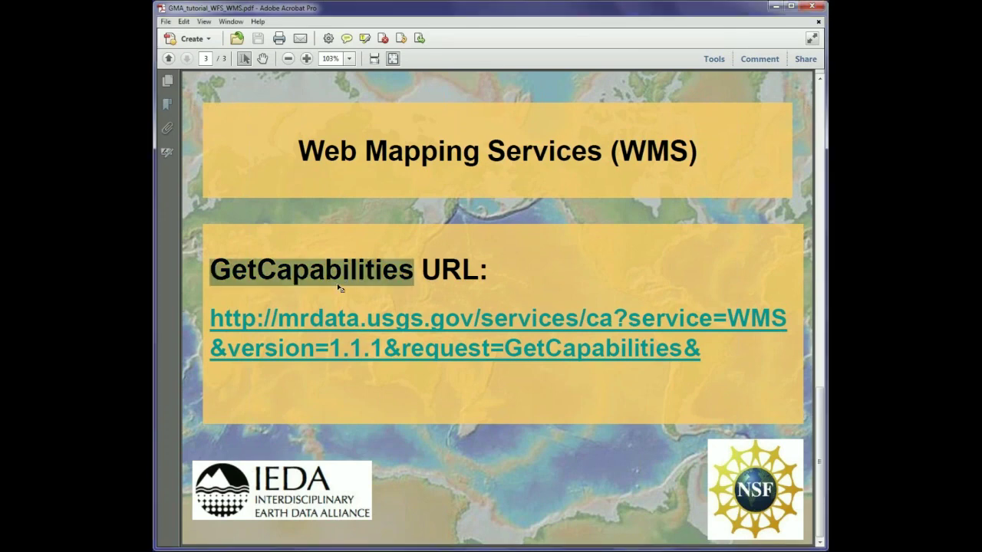
drag(210, 317, 701, 349)
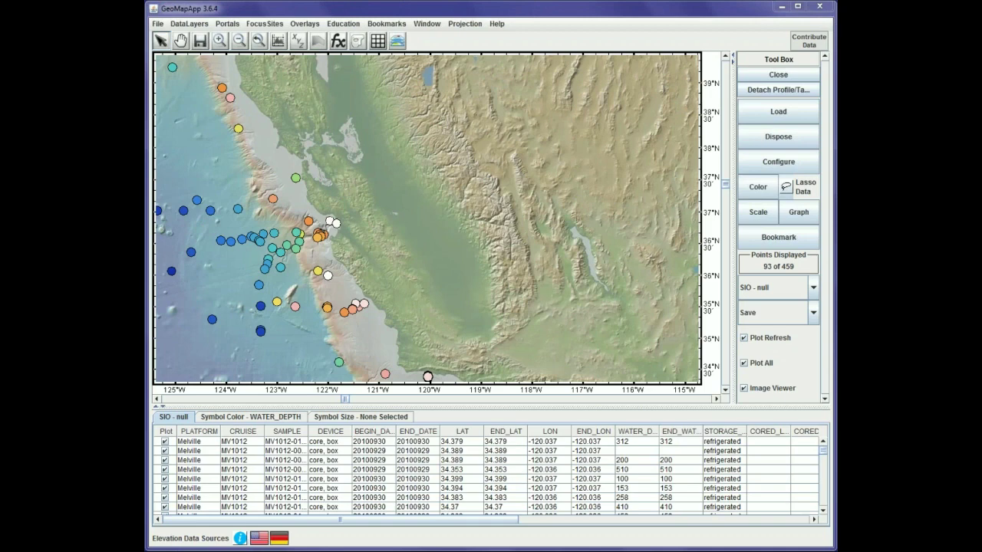
Step: Paste the mrdata.usgs.gov California WMS GetCapabilities URL into the WMS import dialog and connect
click(157, 24)
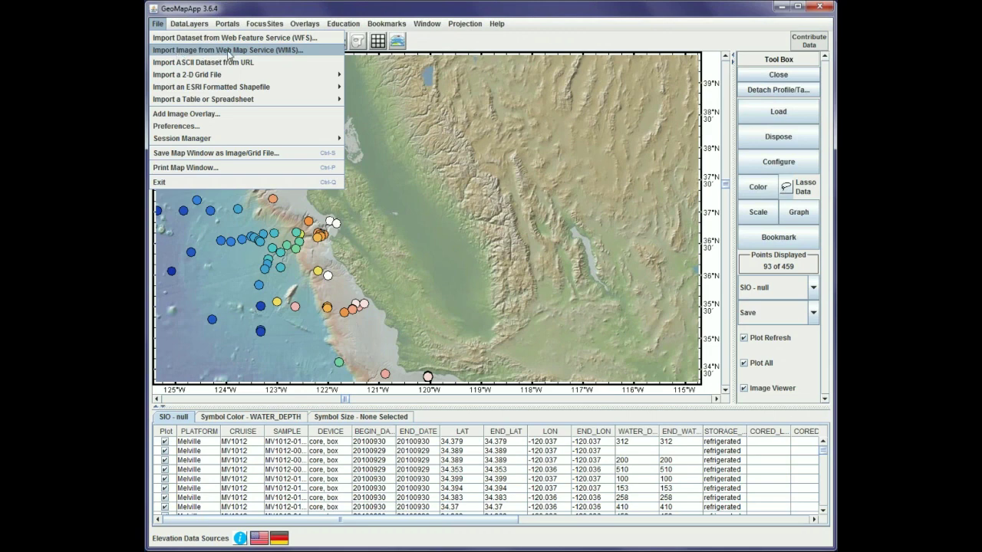
click(265, 51)
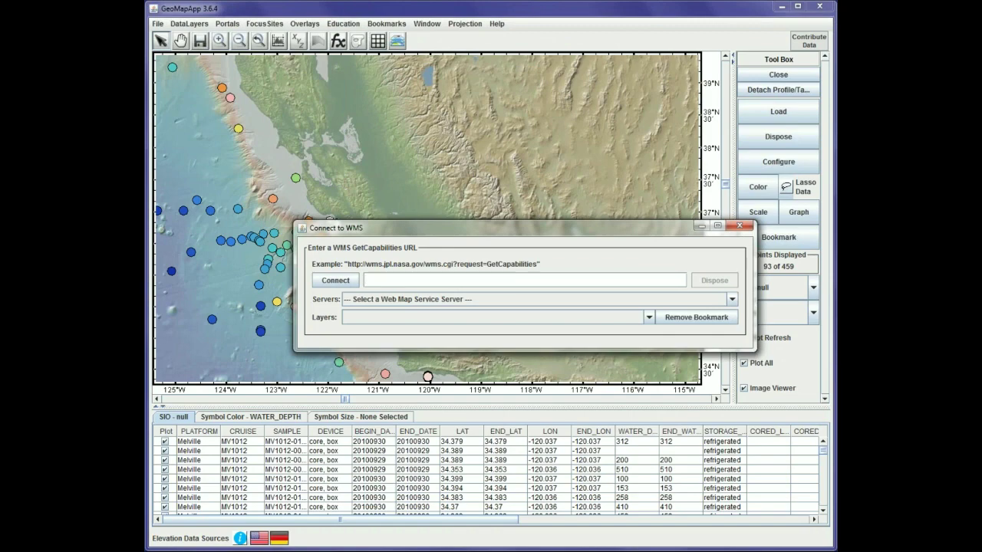
text(http://mrdata.usgs.gov/services/ca?service=WMS&version=1.1.1&request=GetCapabilities&)
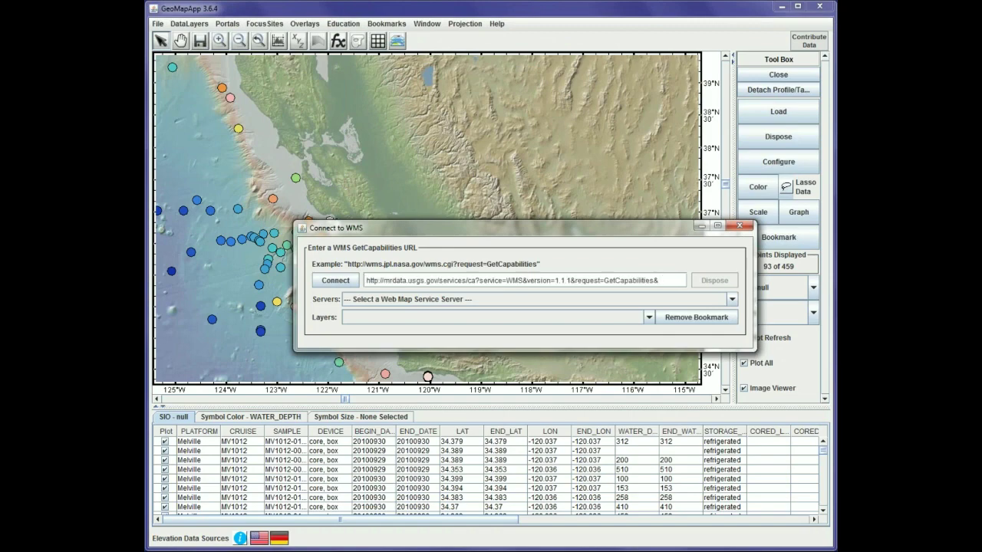
click(335, 281)
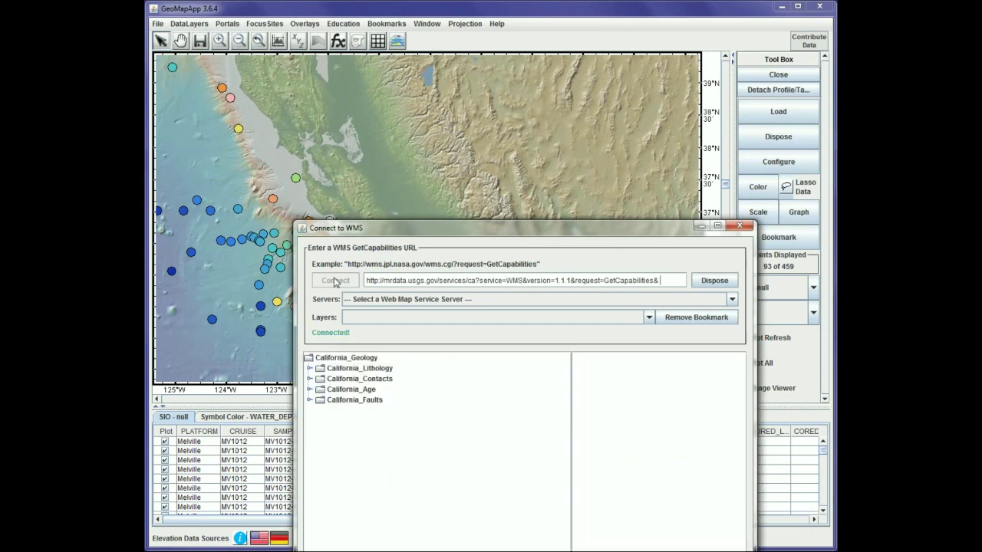
drag(390, 228, 375, 145)
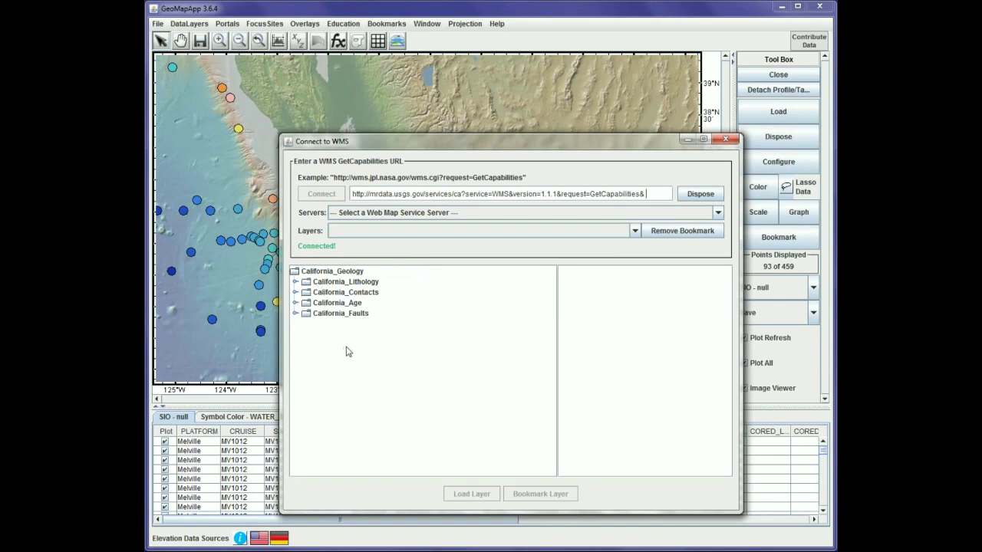
Step: Load the default California_Lithology layer onto the map and minimize the WMS connection window
click(296, 282)
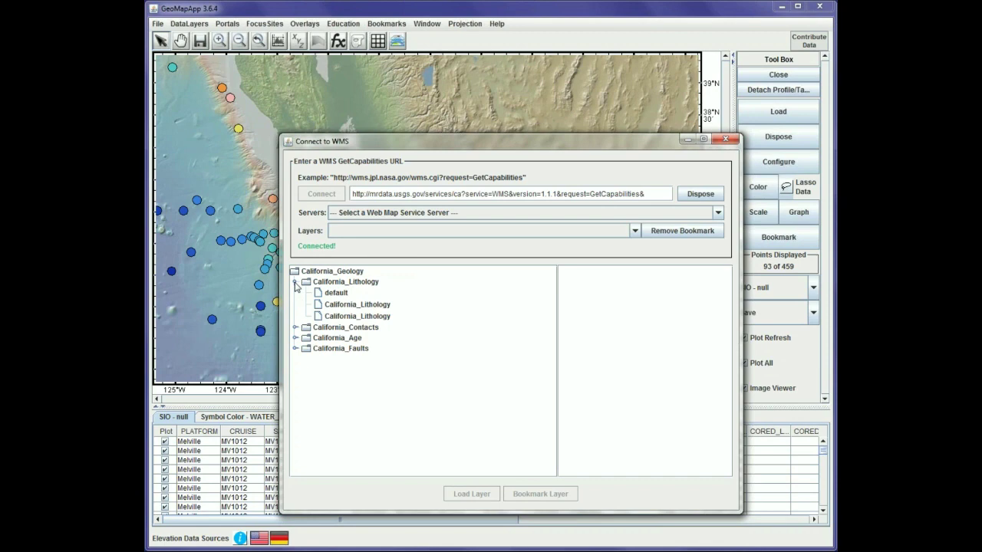
click(336, 294)
click(477, 493)
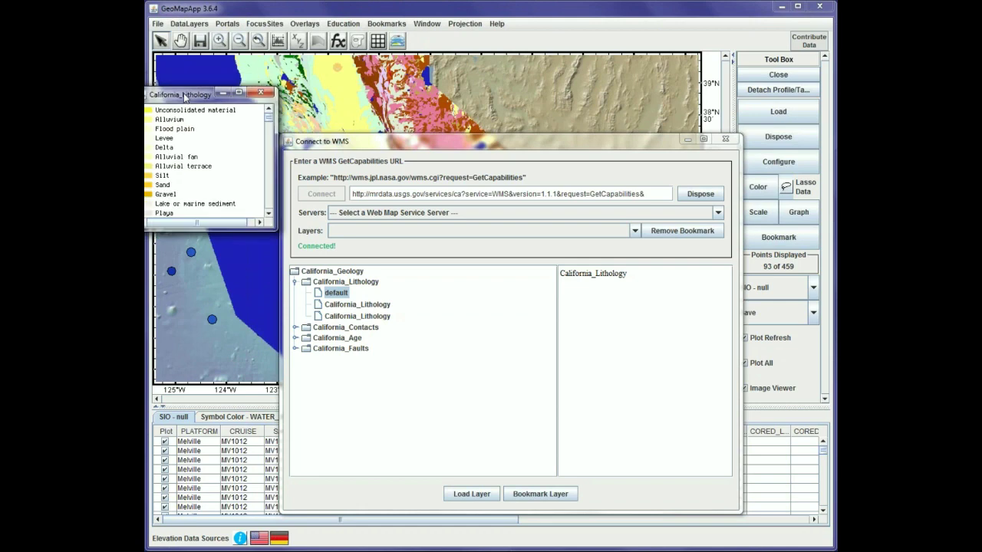
click(688, 141)
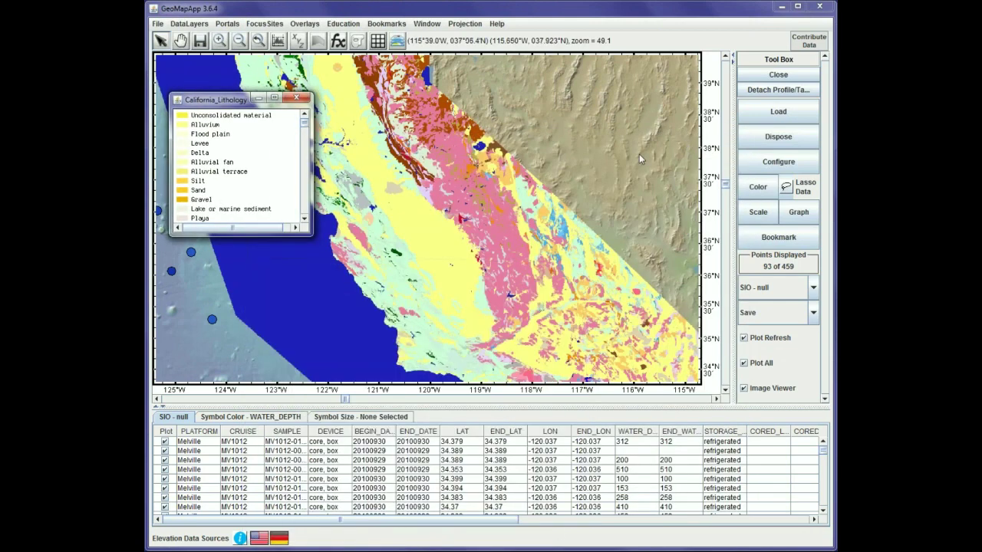
Step: Move the lithology legend off the left edge of the map and bring up the Layer Manager
drag(242, 99, 69, 81)
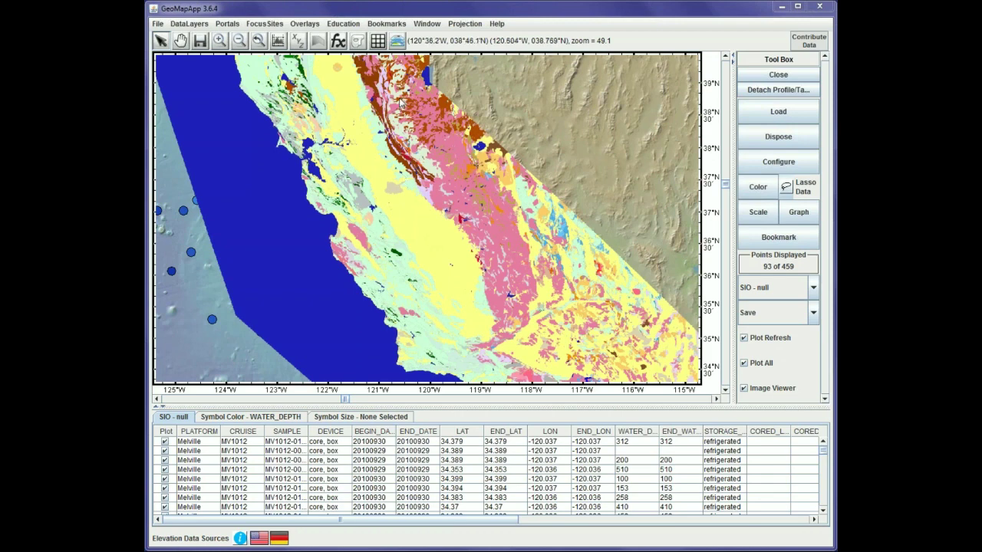
click(397, 42)
Step: Move Data Table: SIO above the WMS lithology layer, then close the Layer Manager
drag(754, 39, 664, 96)
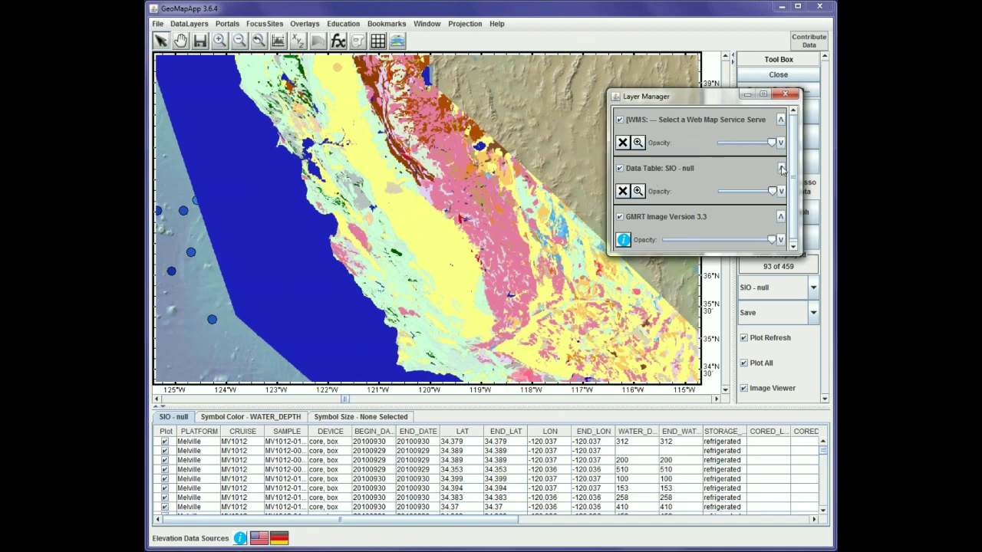
click(781, 168)
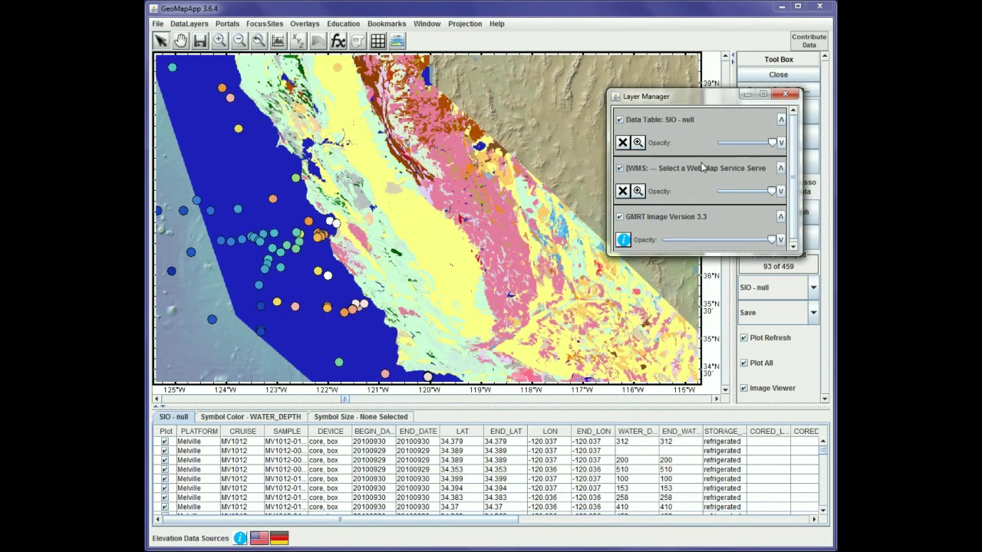
click(747, 94)
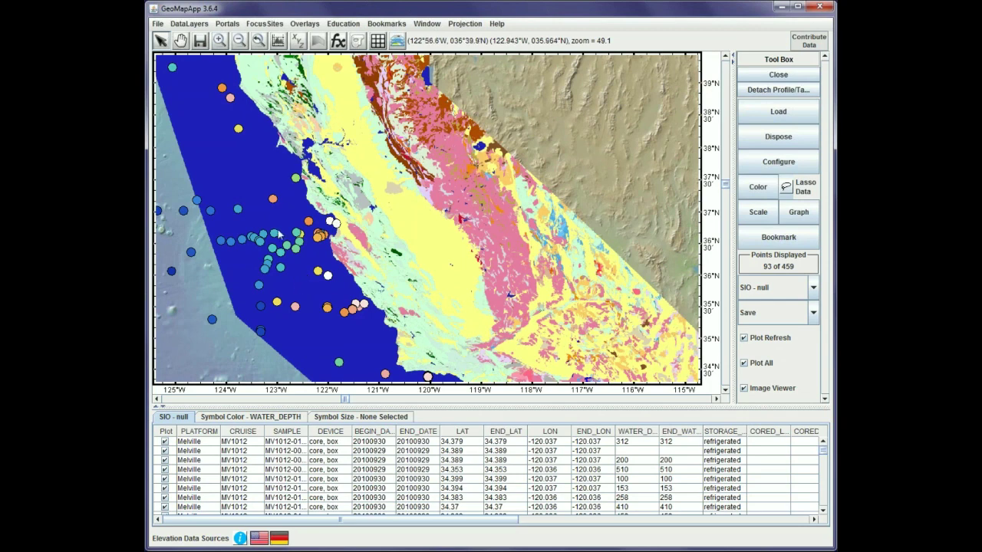
Step: Dispose the current WFS connection, glance at the preset service list, and close the WFS window
click(157, 24)
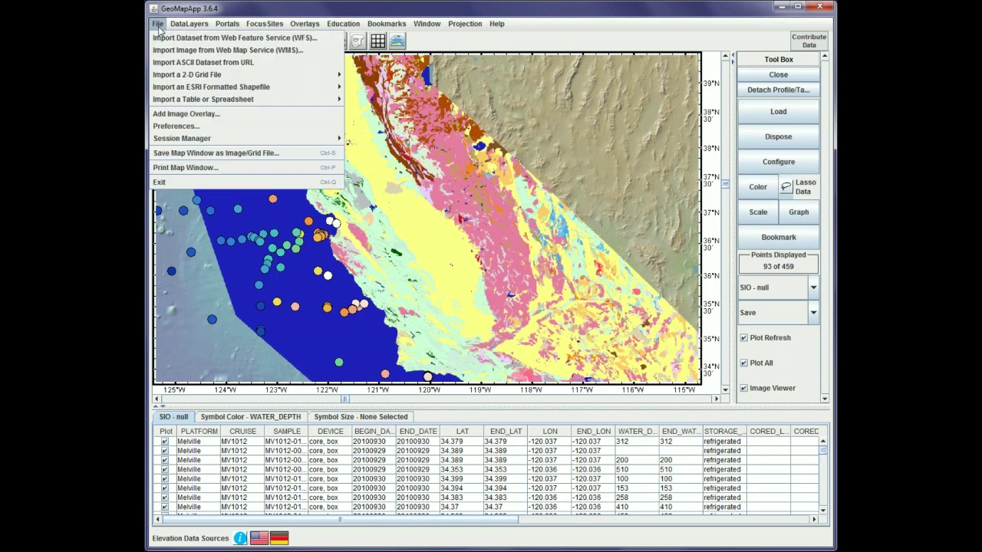
click(163, 37)
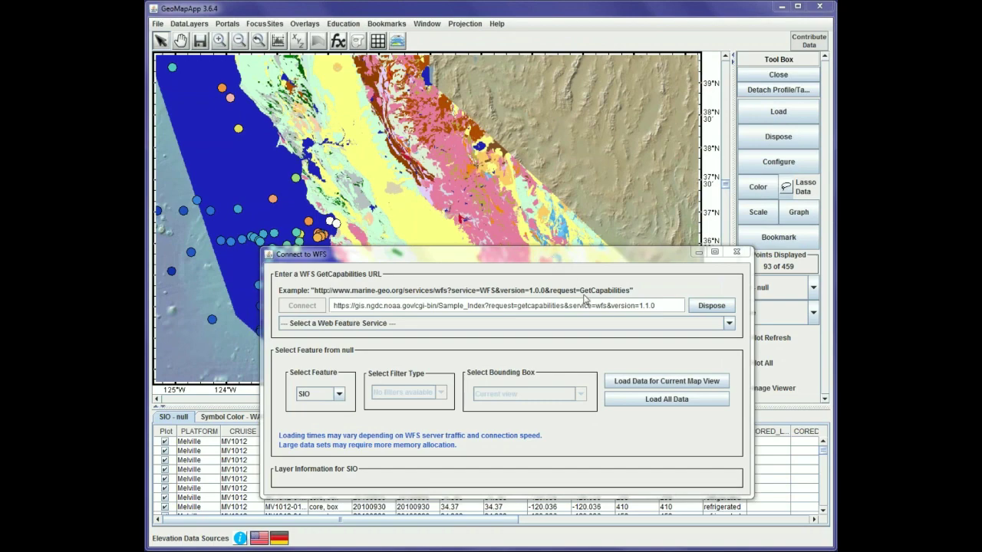
click(709, 306)
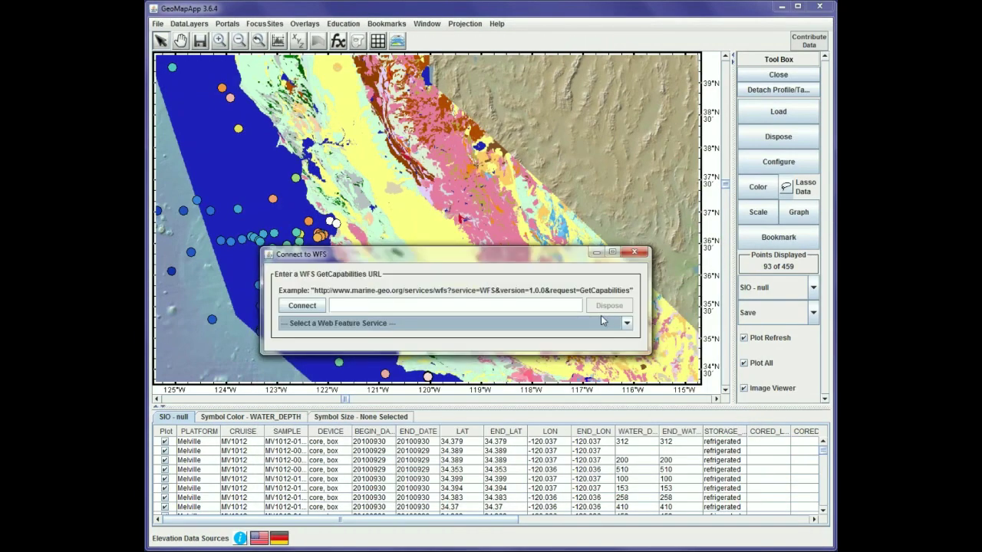
click(574, 326)
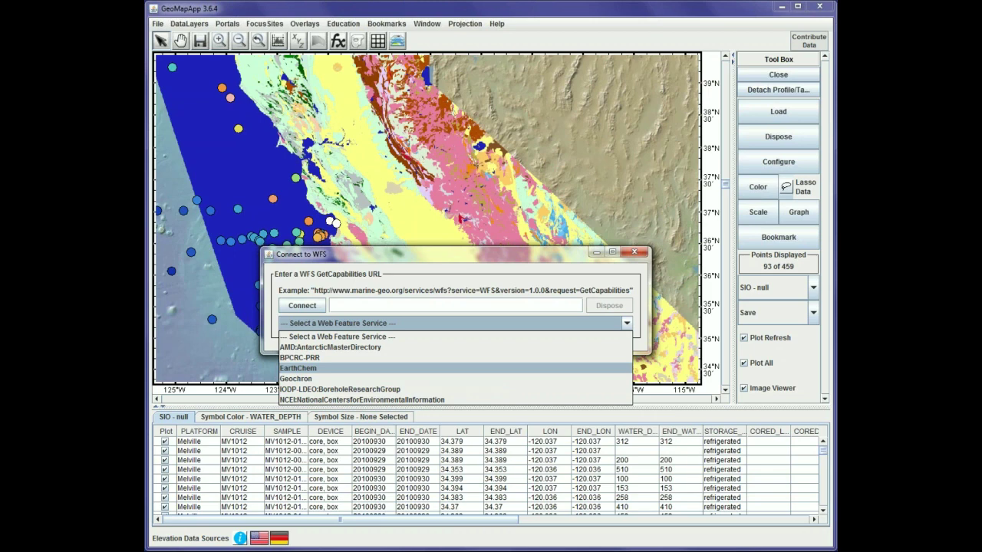
click(634, 252)
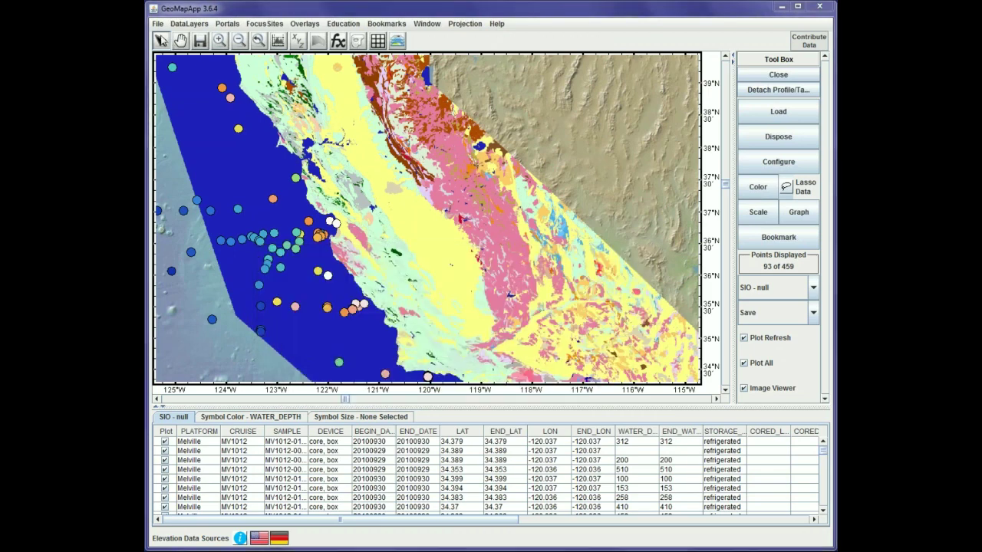
click(157, 23)
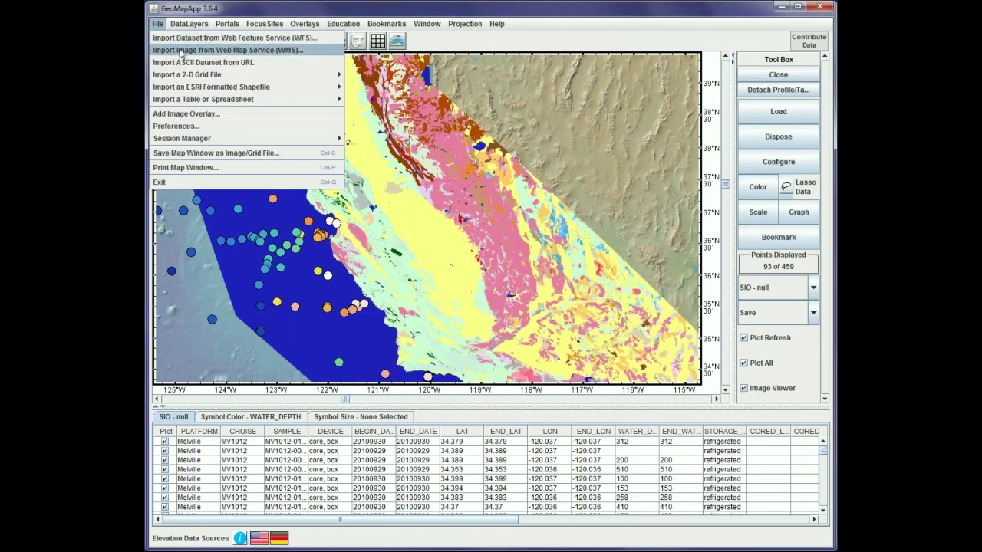
Step: Reopen Connect to WMS and dispose the USGS California geology server connection
click(180, 50)
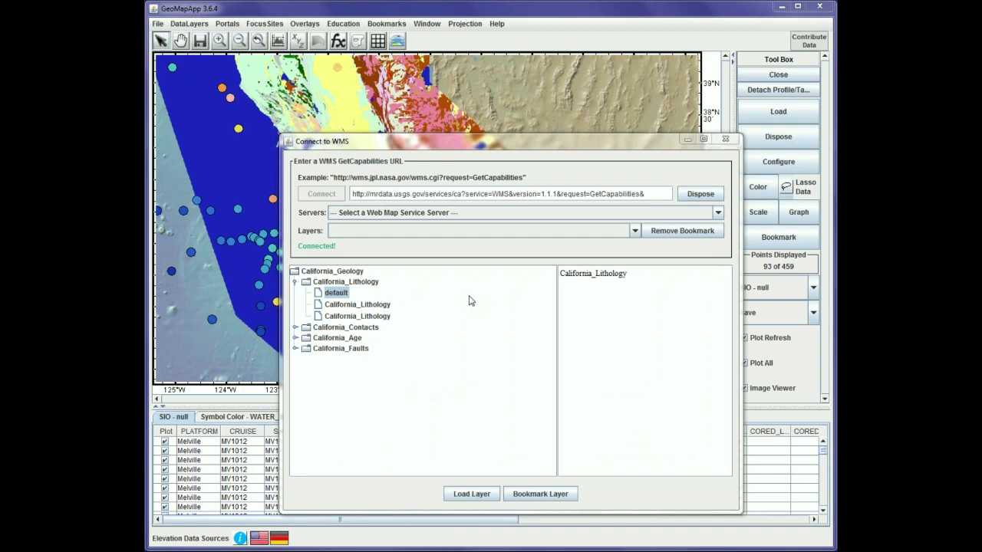
click(700, 196)
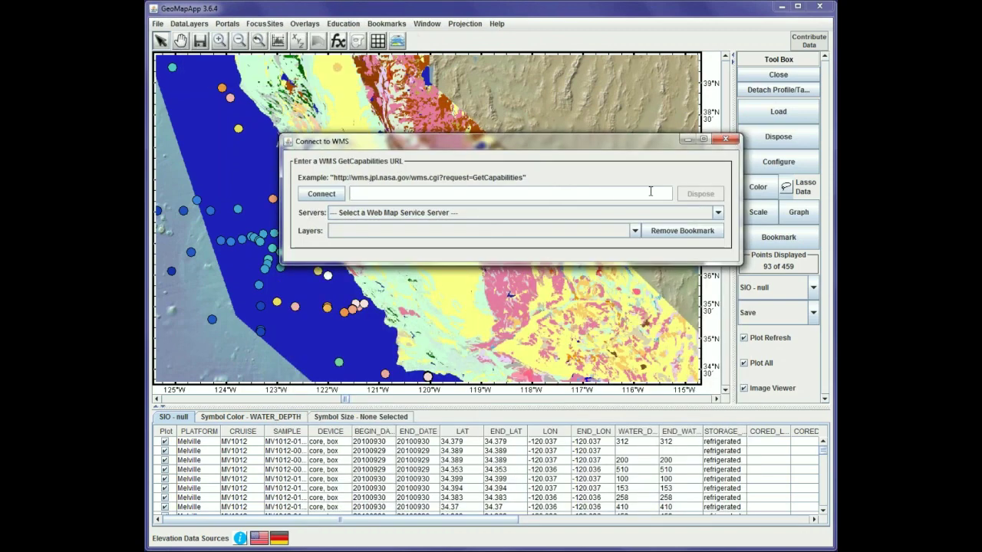
Step: Scroll through the preset WMS servers without picking one, then close the Connect to WMS window
click(718, 212)
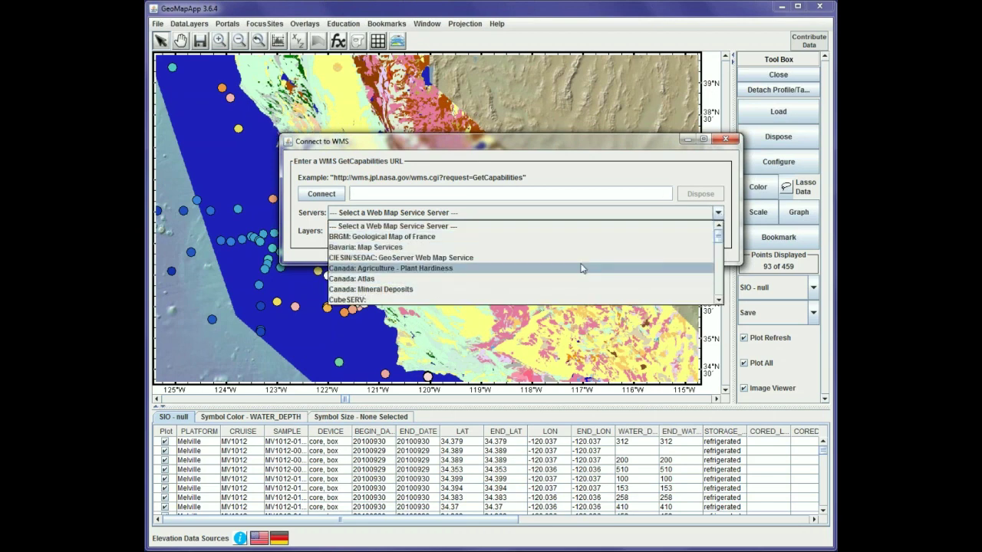
scroll(720, 284, down, 8)
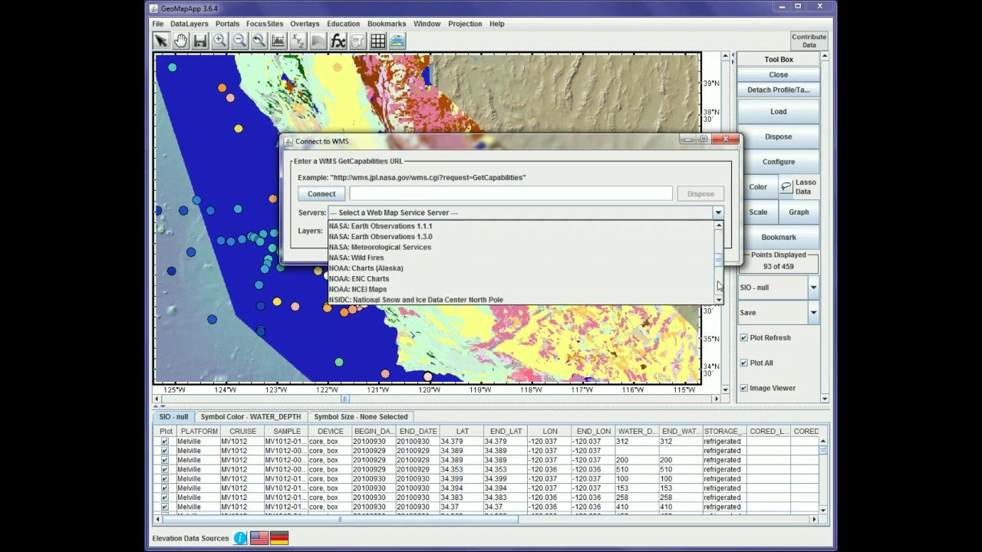
scroll(719, 296, down, 3)
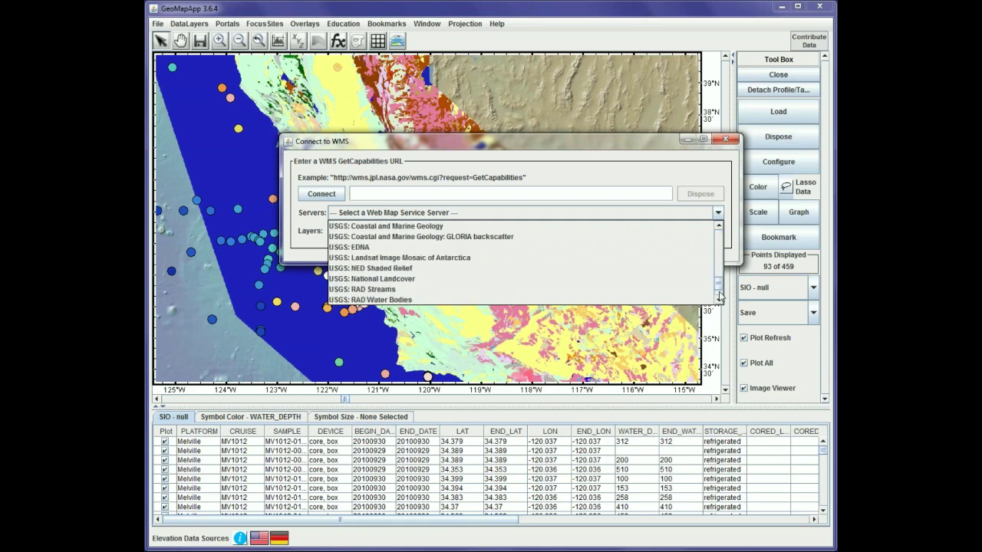
drag(719, 288, 717, 259)
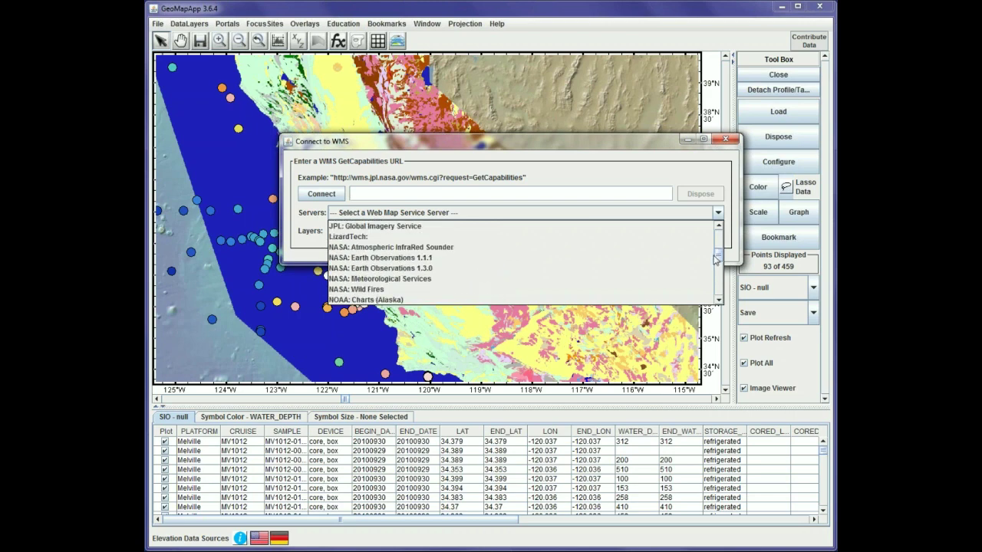
click(635, 149)
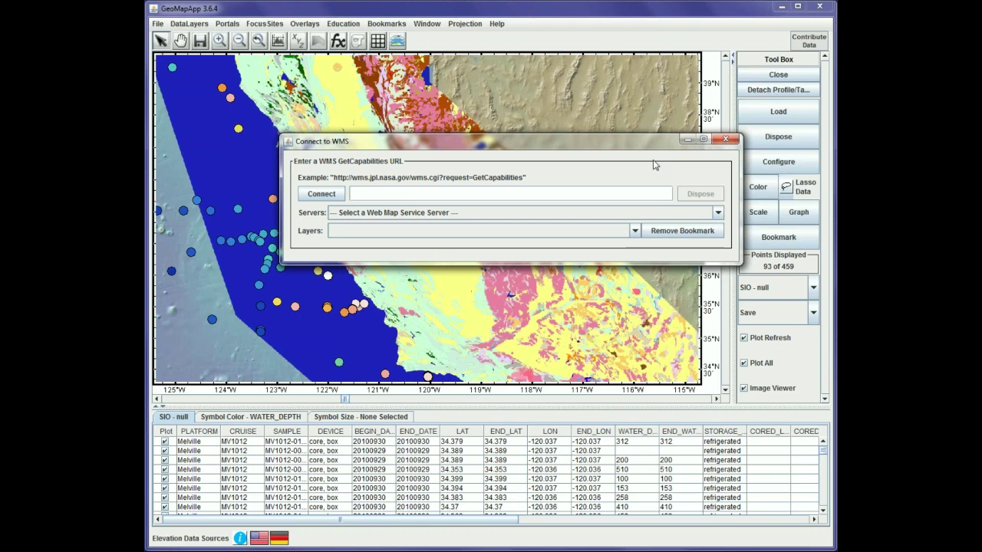
click(725, 139)
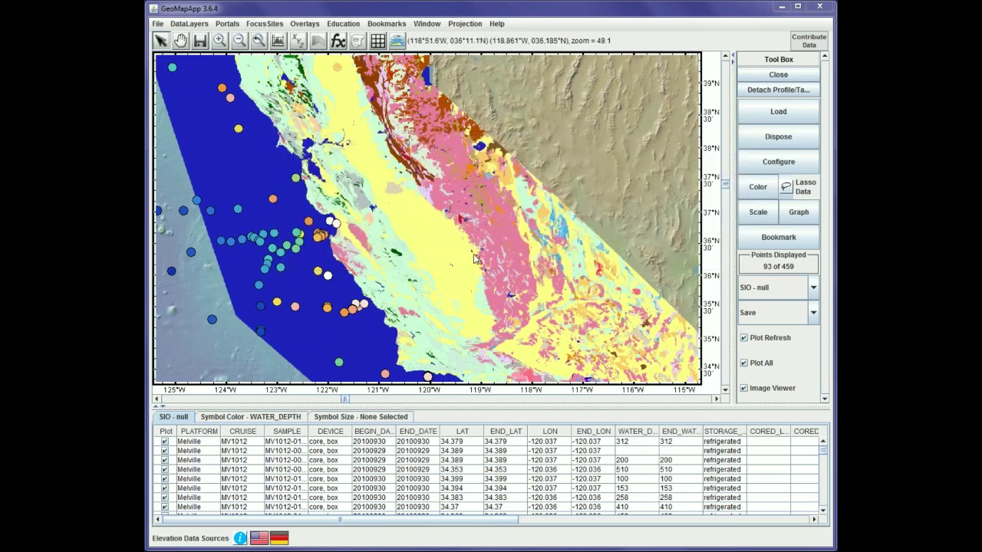